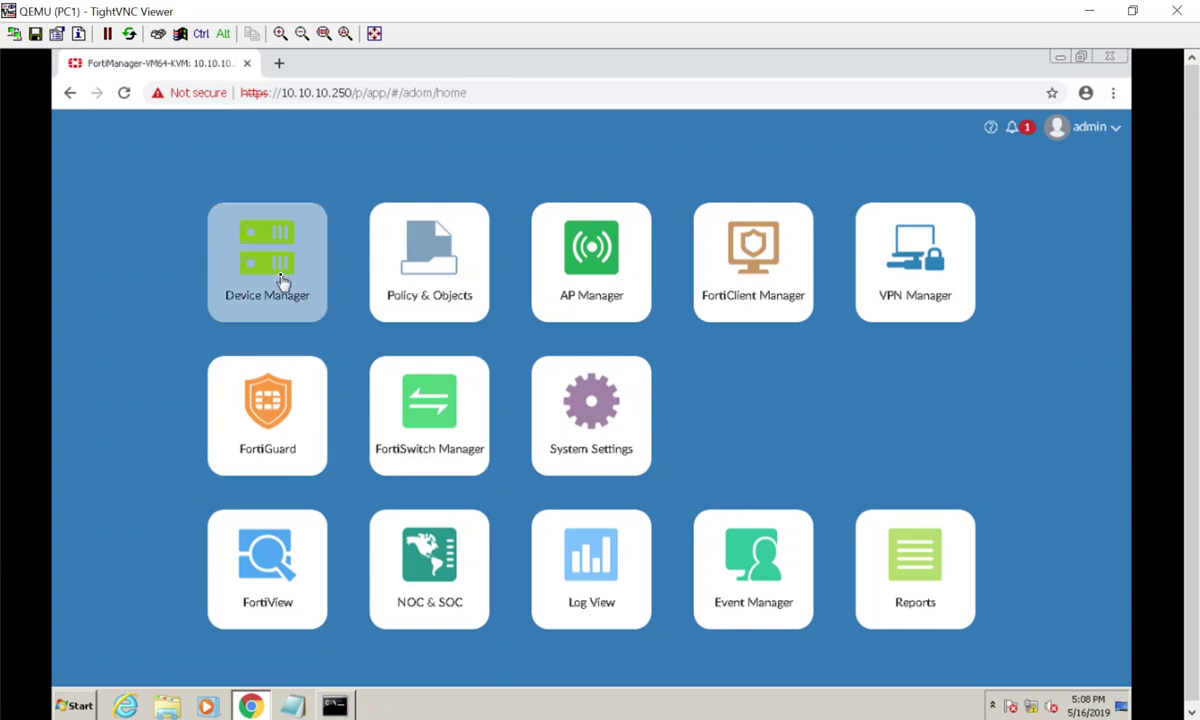
- Open Remote-FortiGate's dashboard from Device Manager's Managed FortiGate list
left_click(282, 278)
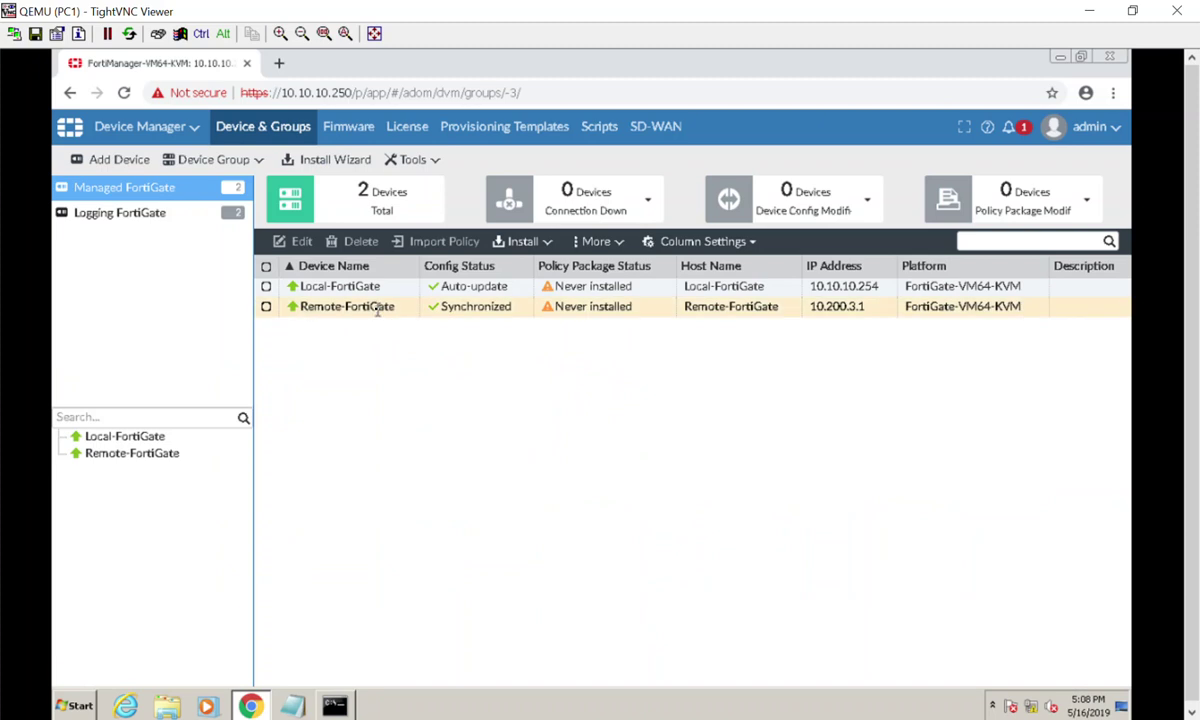
double_click(378, 311)
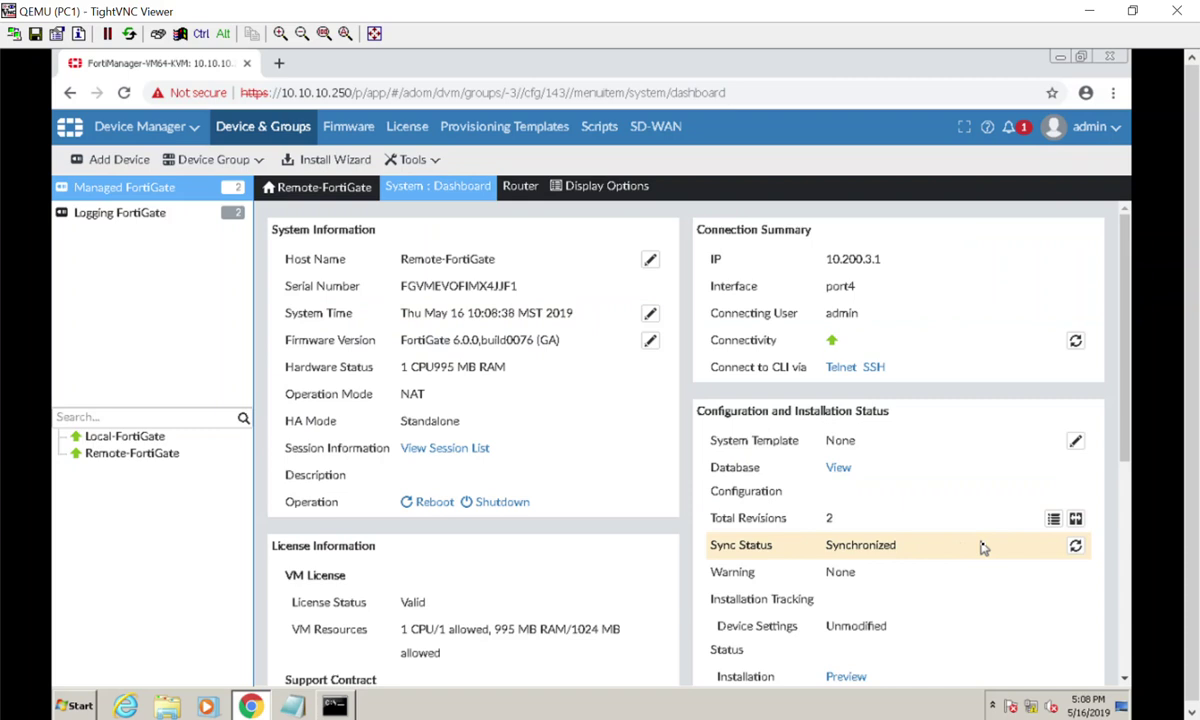
left_click(1054, 522)
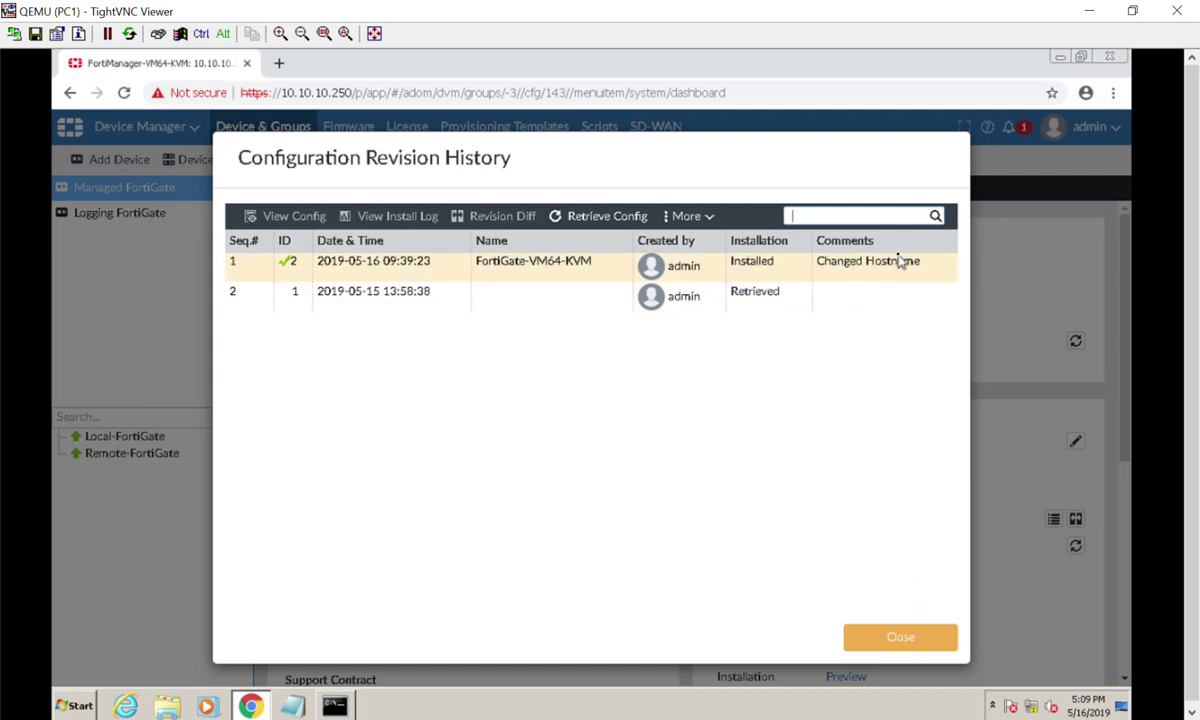
left_click(900, 638)
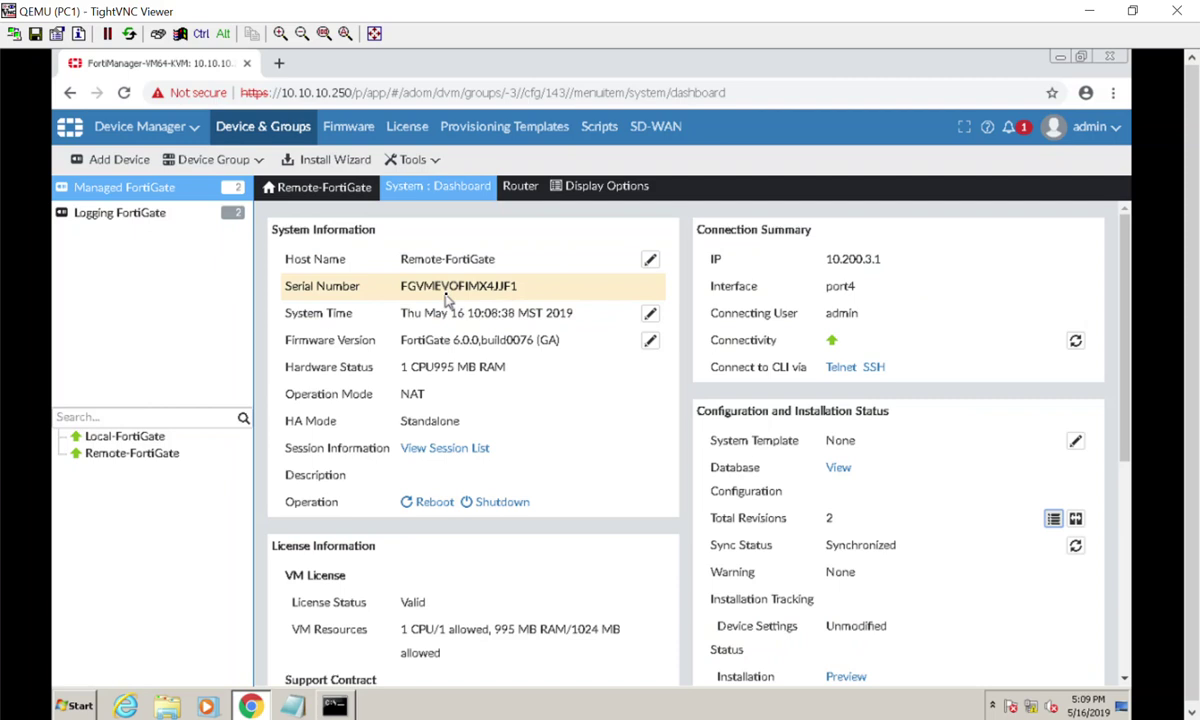
- Switch to System Settings and show the Task Monitor list of six recent tasks
left_click(118, 133)
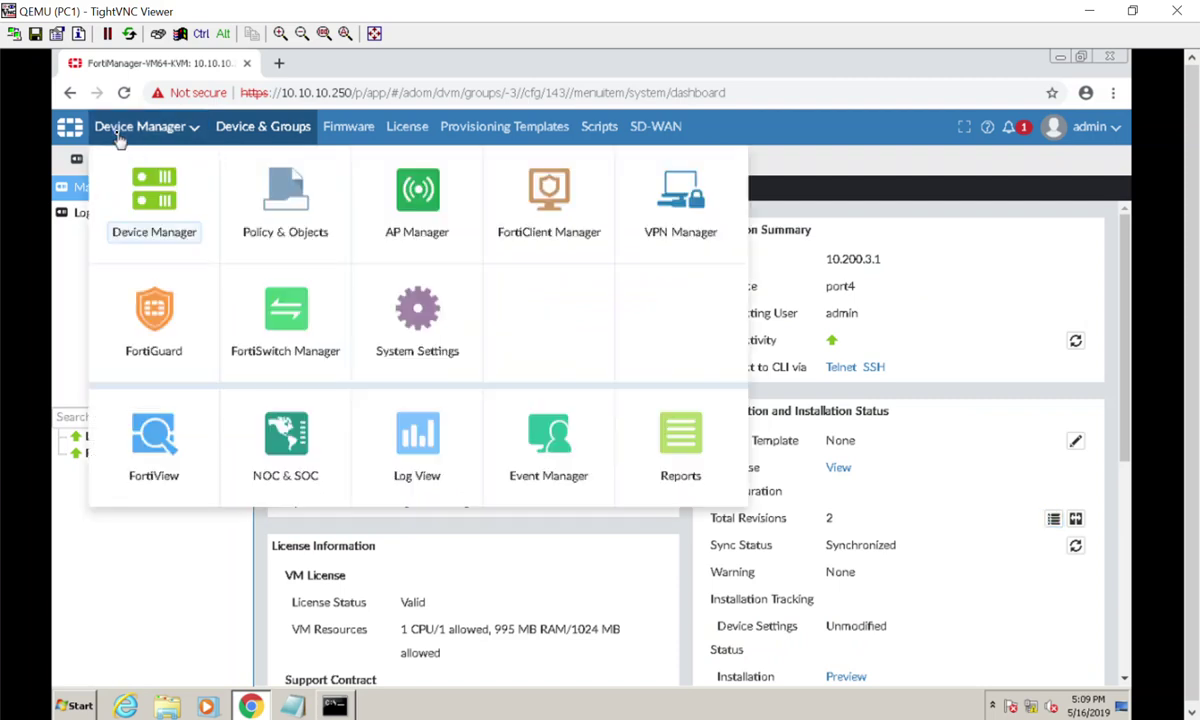
left_click(417, 318)
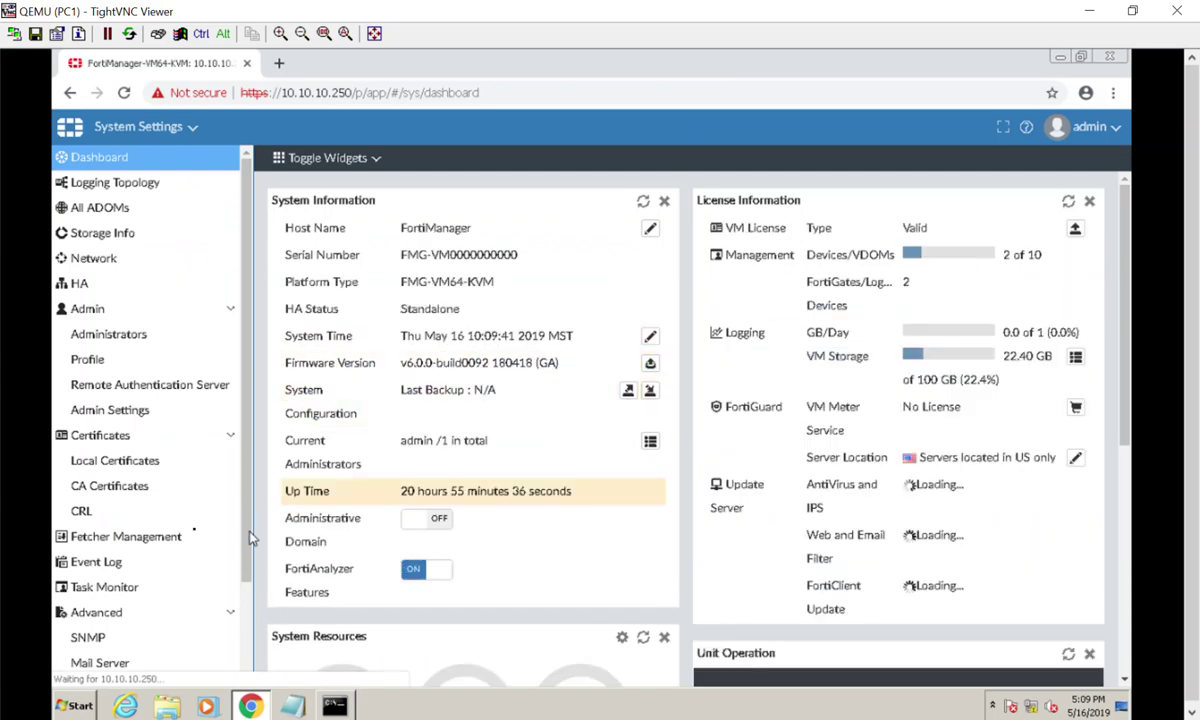
left_click(112, 590)
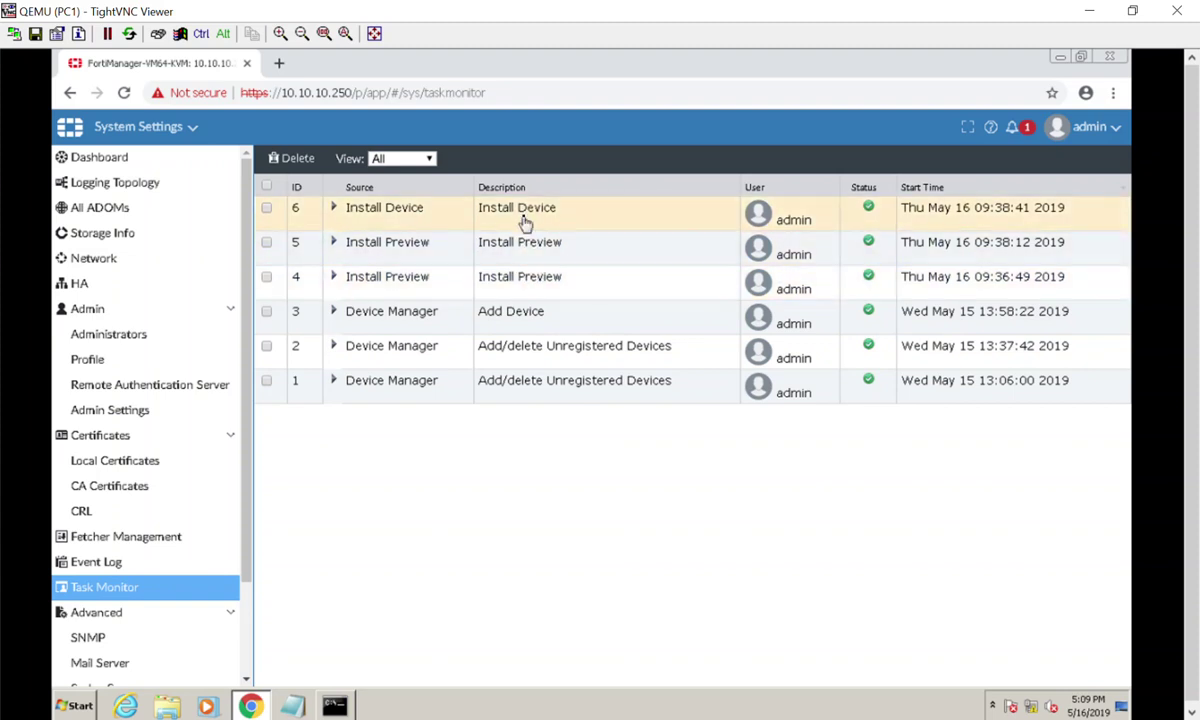
- Expand task 6 (Install Device) to reveal its two succeeded subtasks
left_click(527, 222)
right_click(526, 221)
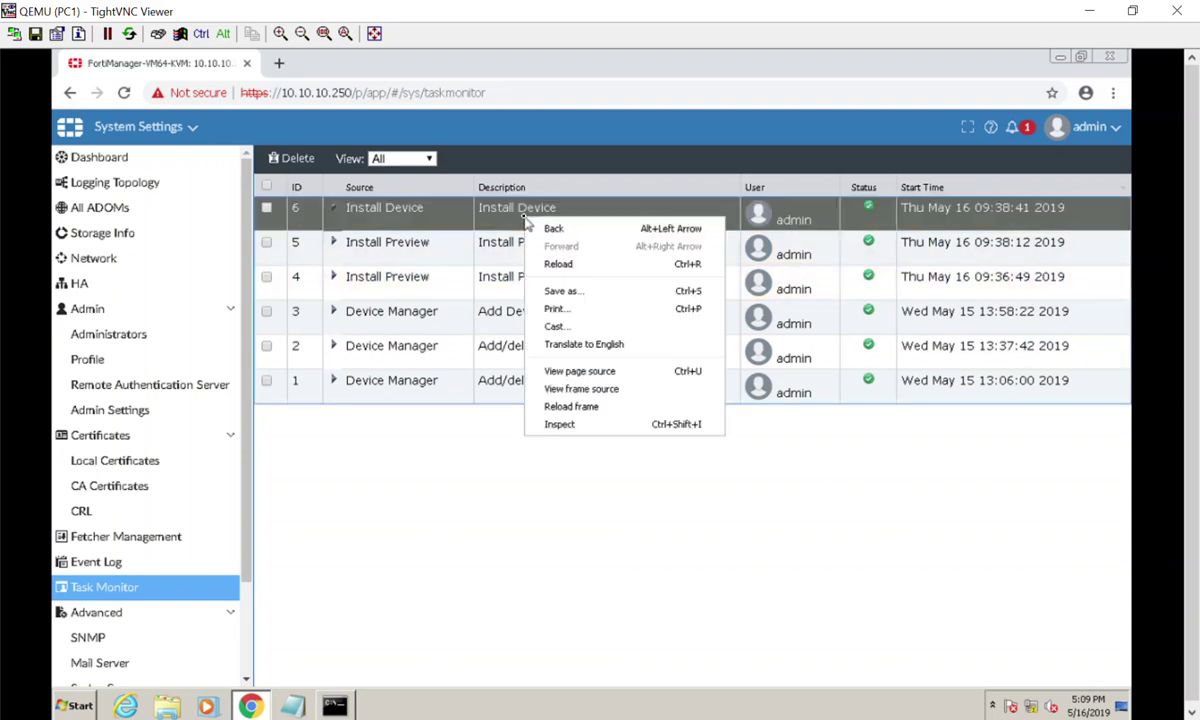
left_click(499, 213)
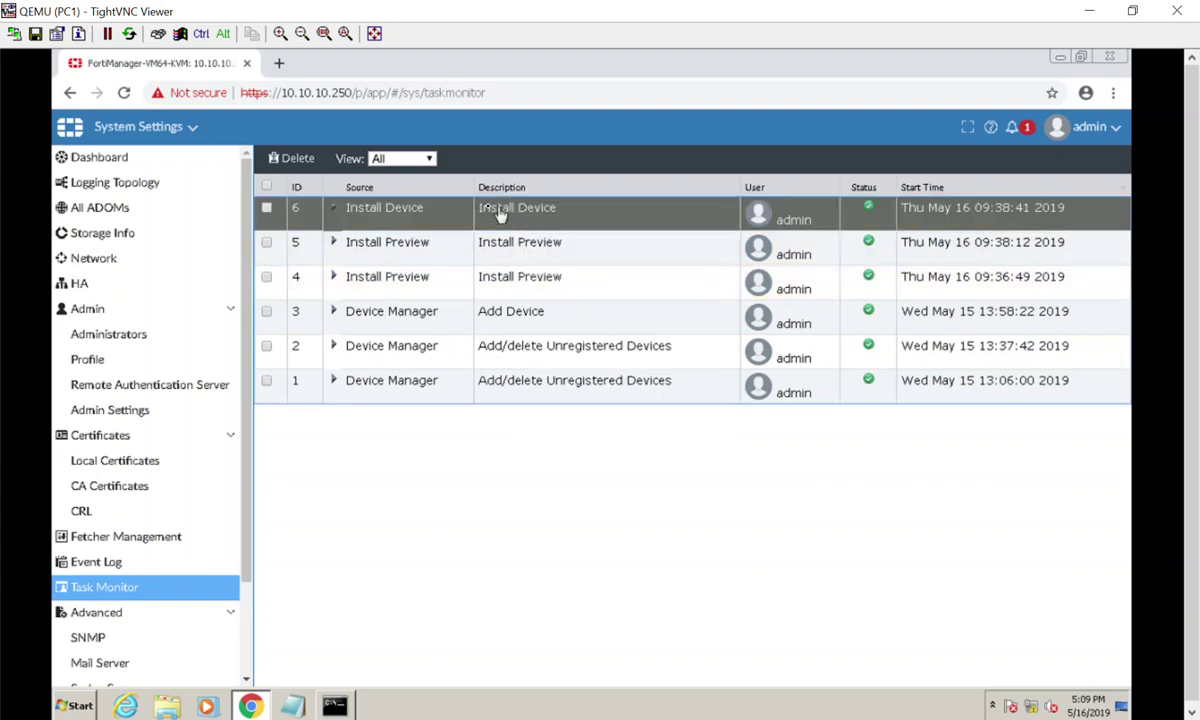
left_click(266, 208)
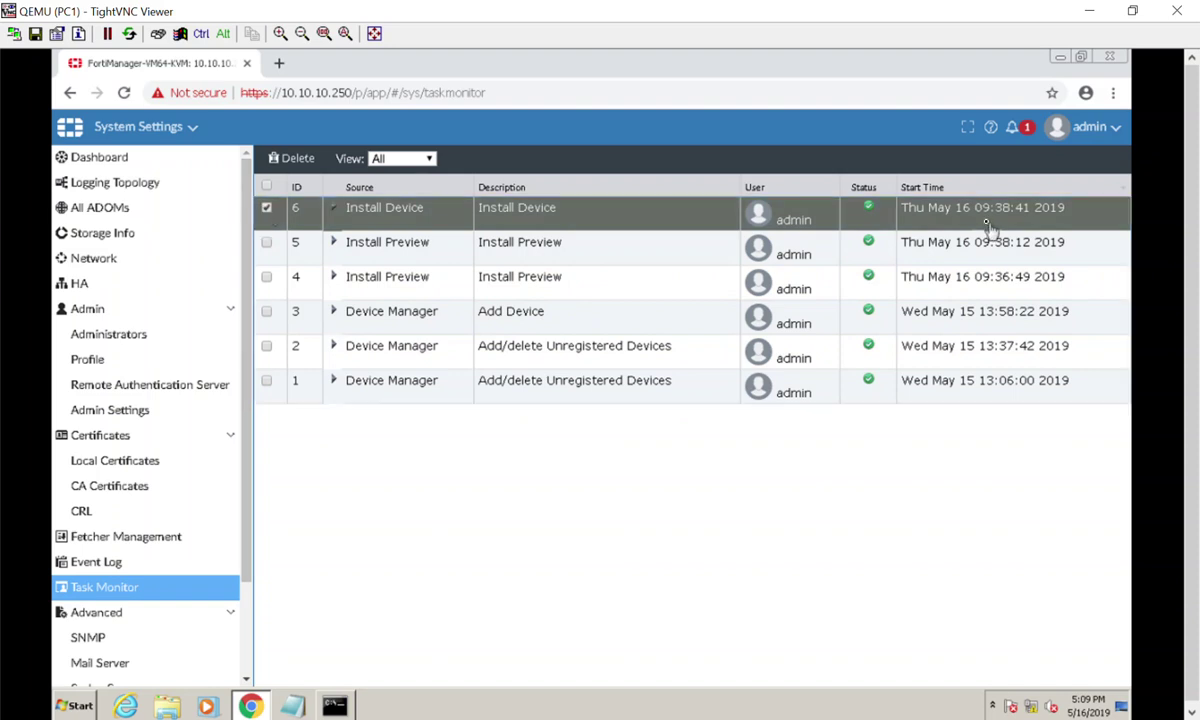
right_click(335, 214)
left_click(337, 214)
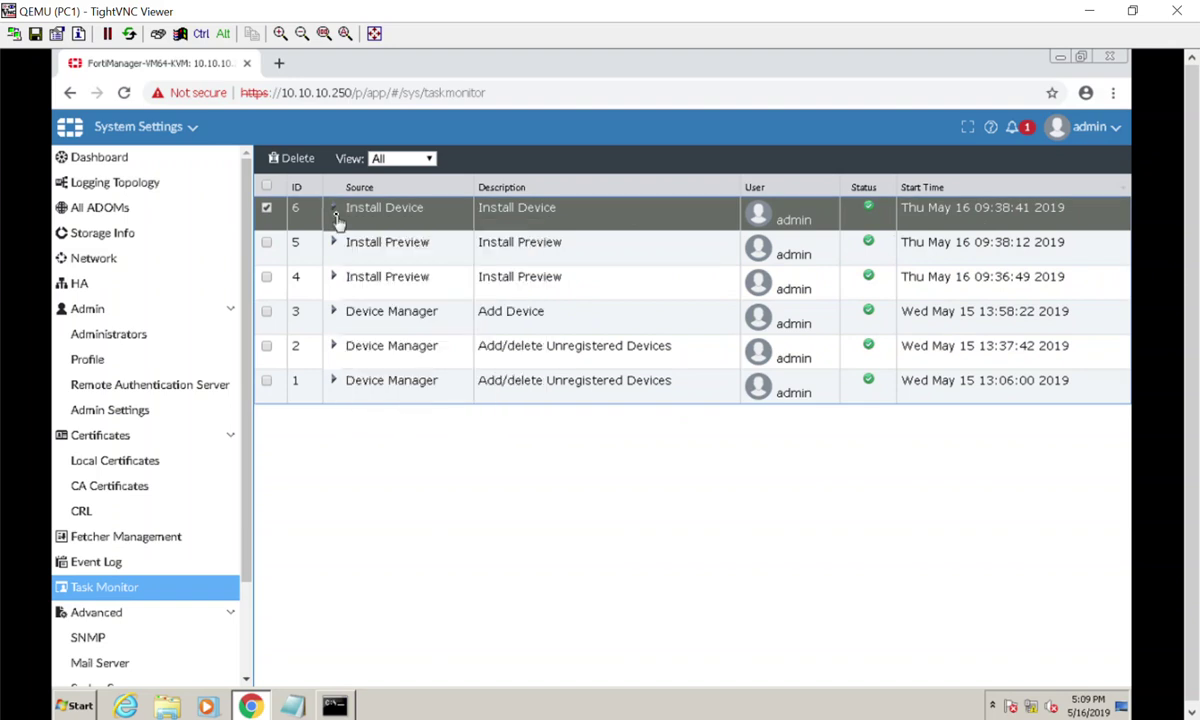
left_click(335, 212)
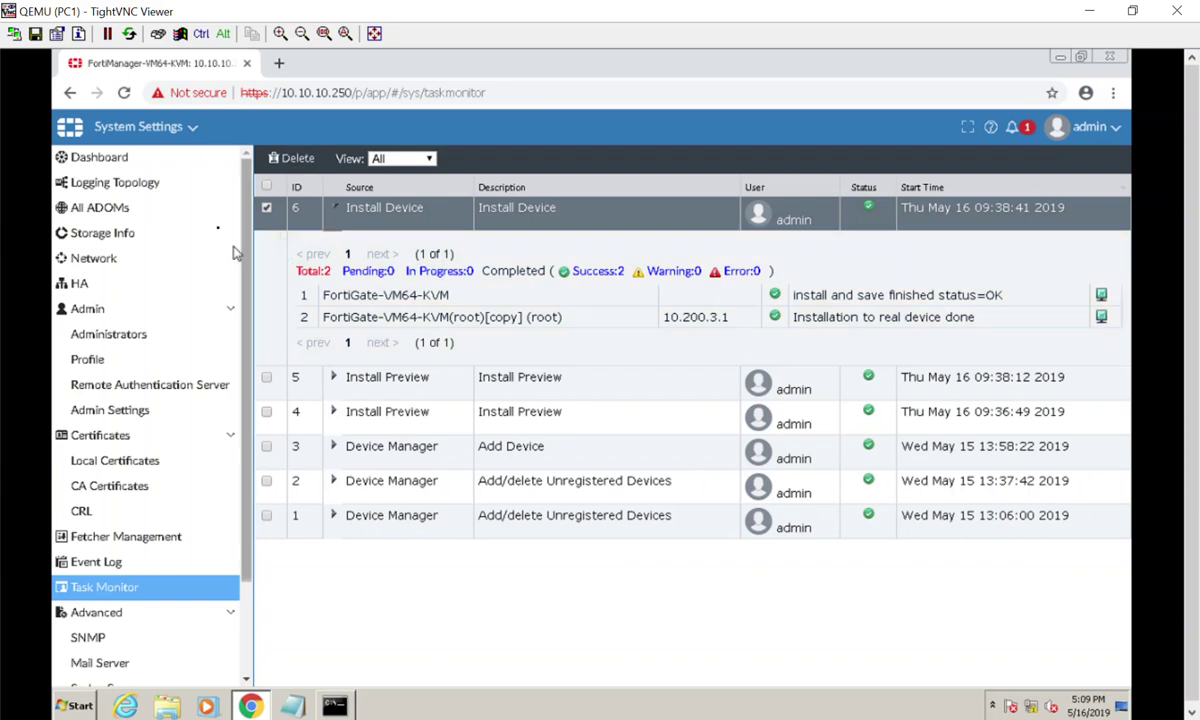
left_click(266, 210)
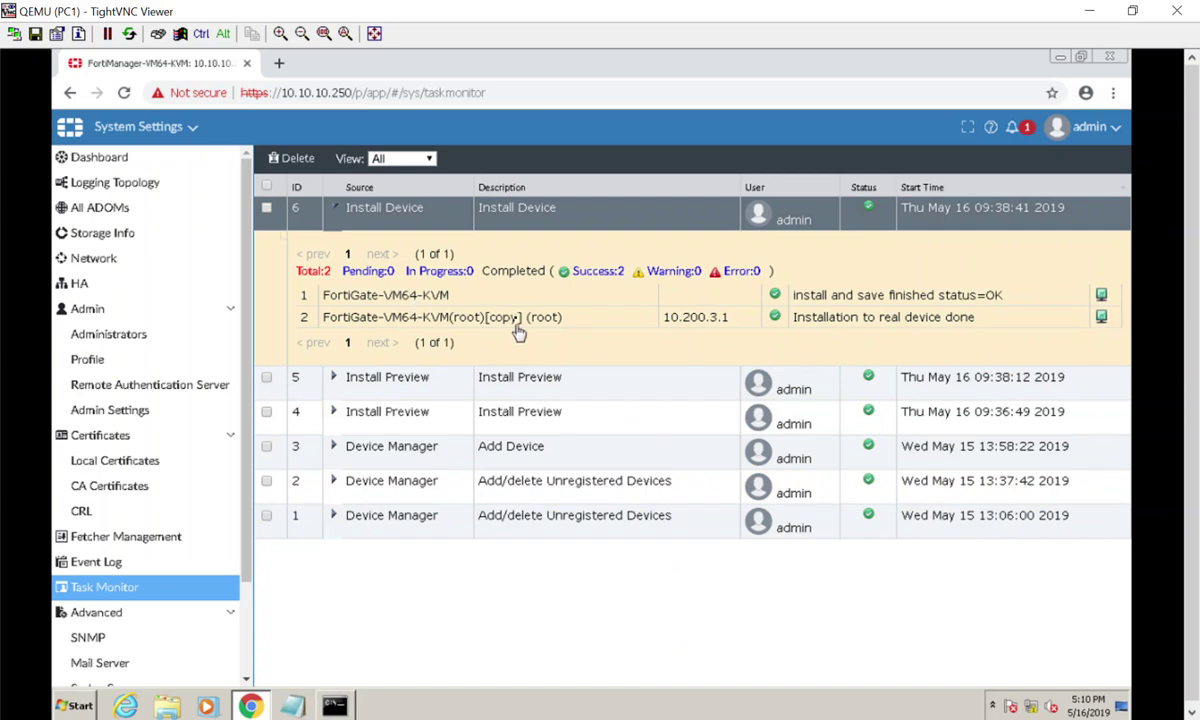
- Review the first install subtask's log history and close it
left_click(1101, 297)
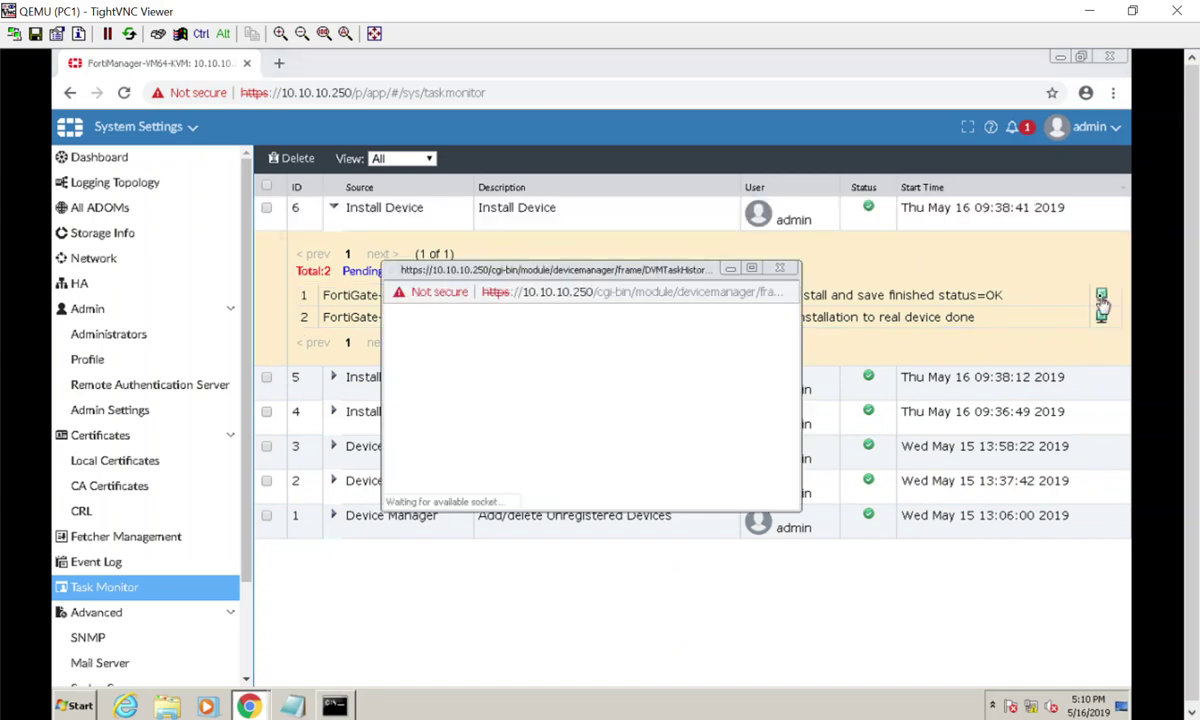
scroll(537, 398, "down", 3)
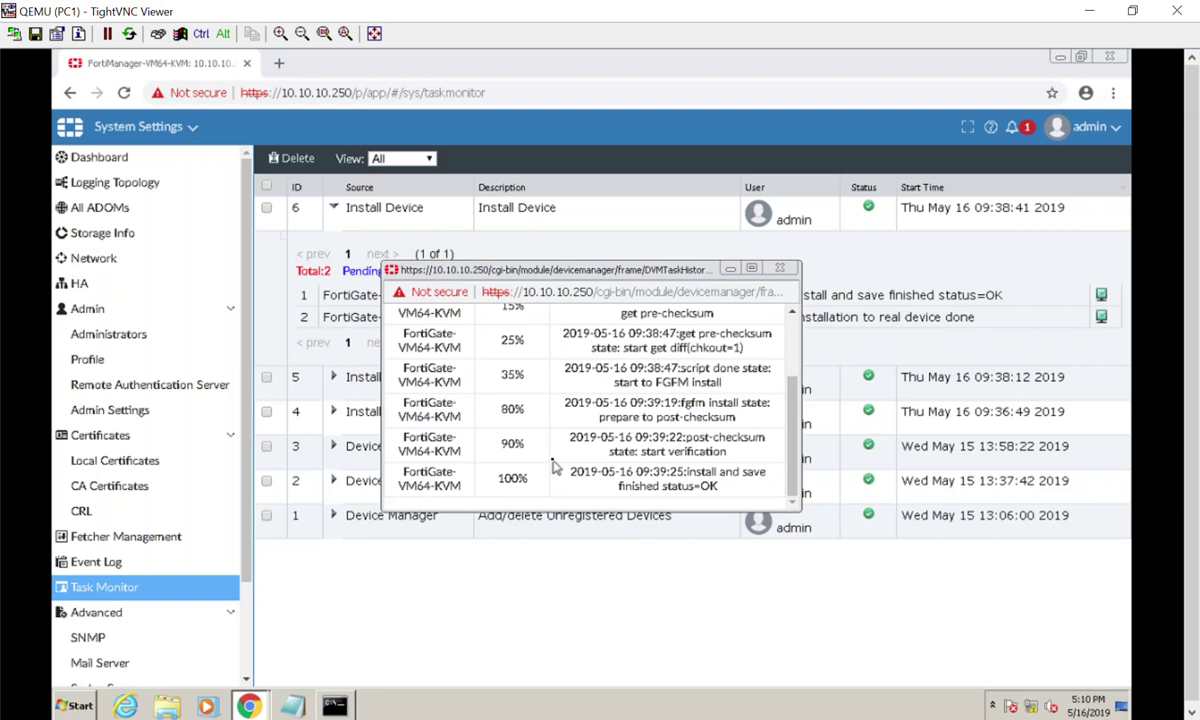
left_click(780, 268)
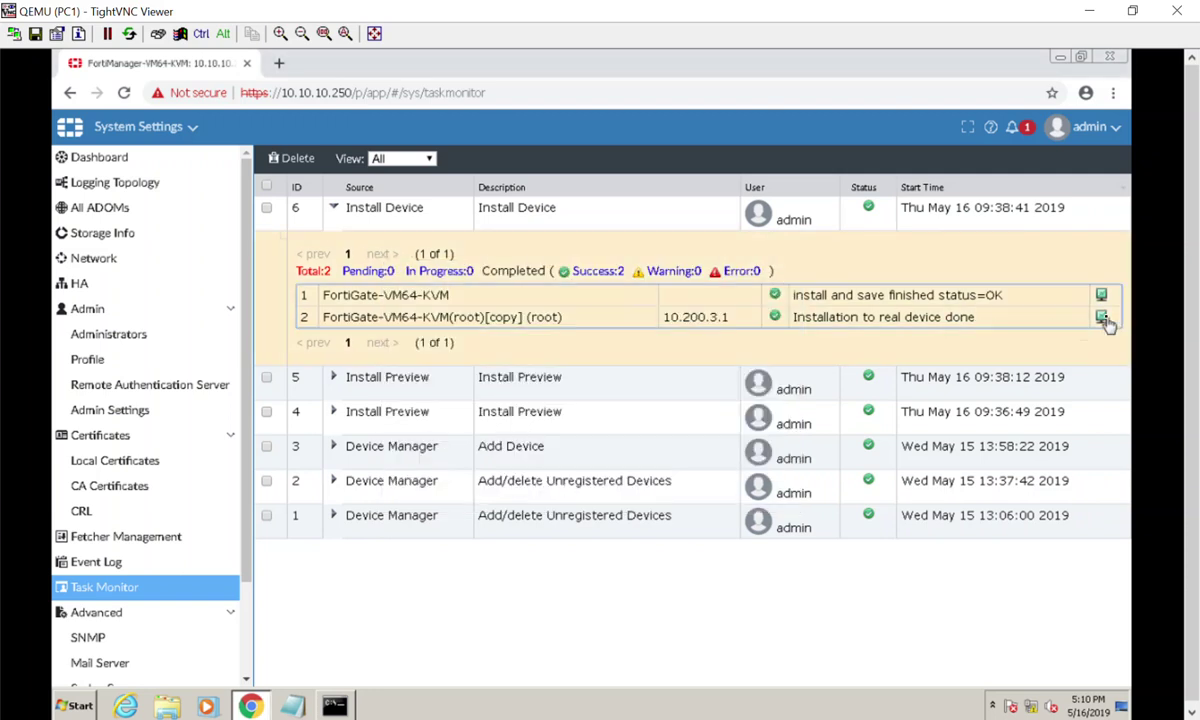
- Review the device-installation subtask's 1%–100% log, then collapse the Install Device task
left_click(1103, 318)
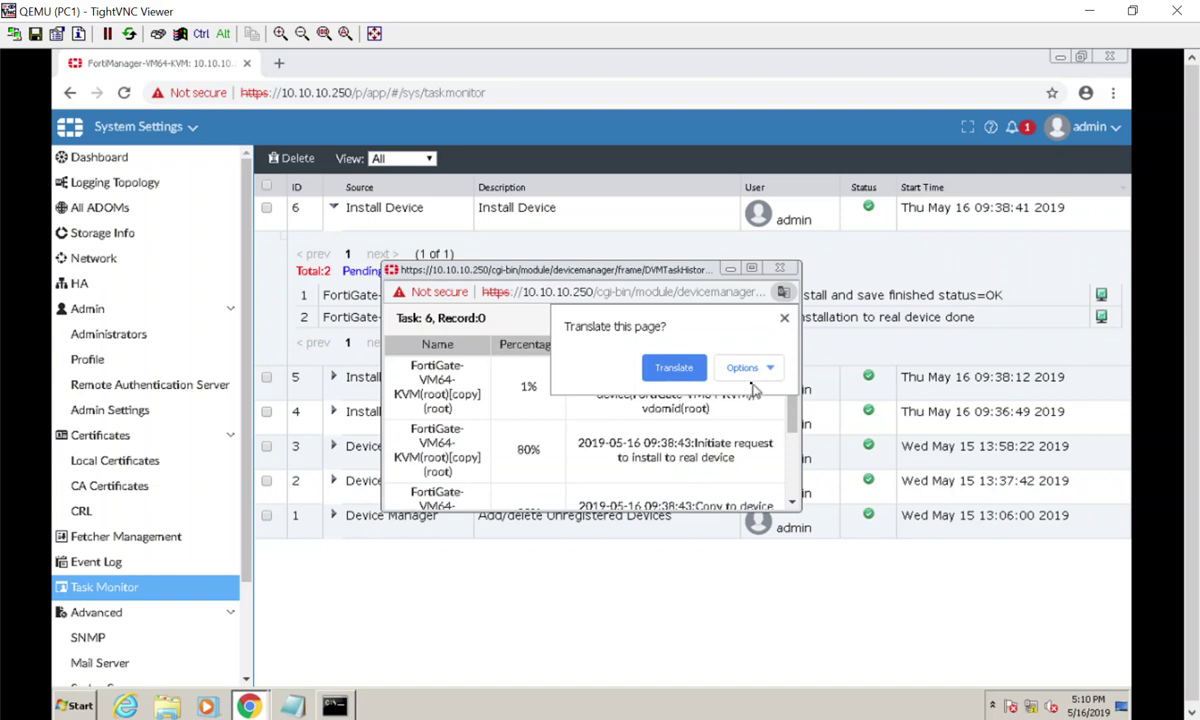
left_click(783, 318)
scroll(632, 415, "down", 2)
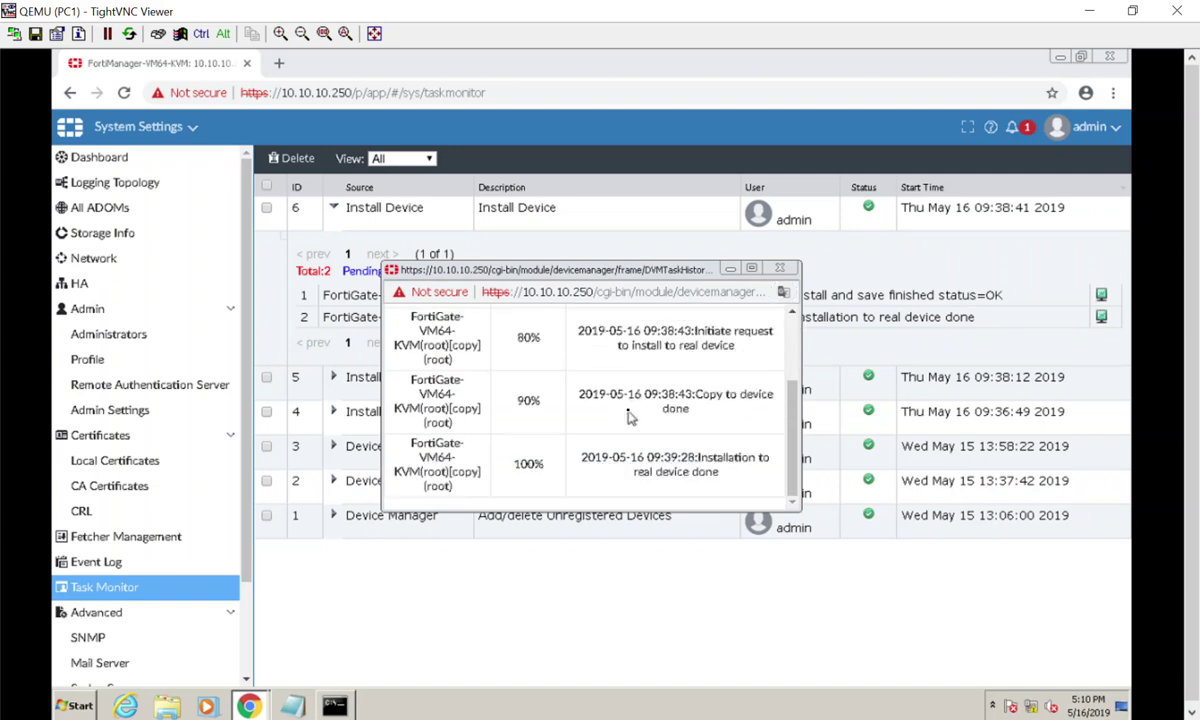
scroll(632, 415, "up", 2)
scroll(575, 457, "down", 3)
scroll(558, 440, "up", 3)
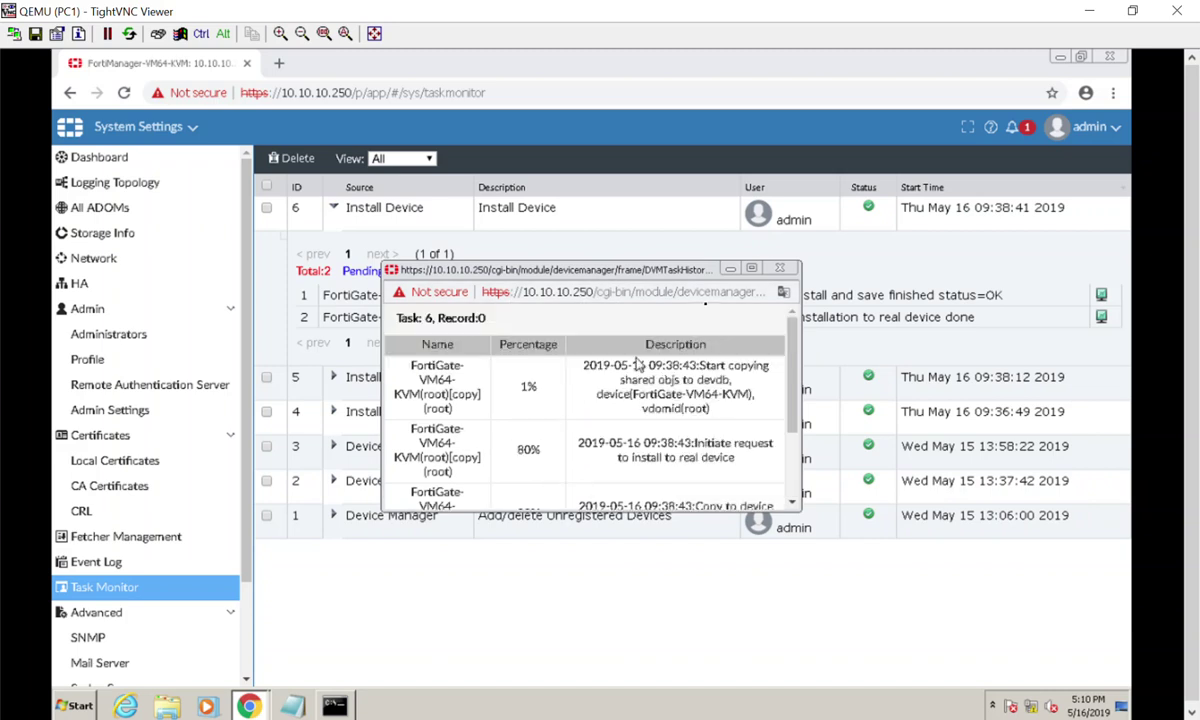
left_click(740, 250)
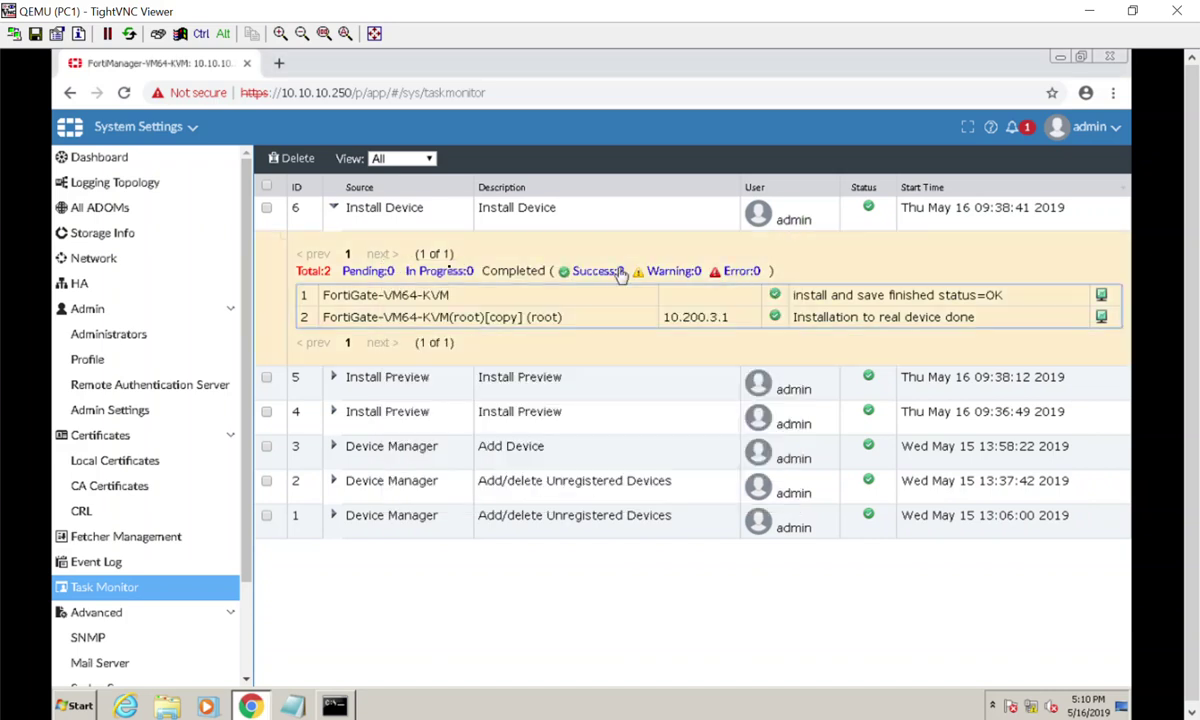
left_click(330, 207)
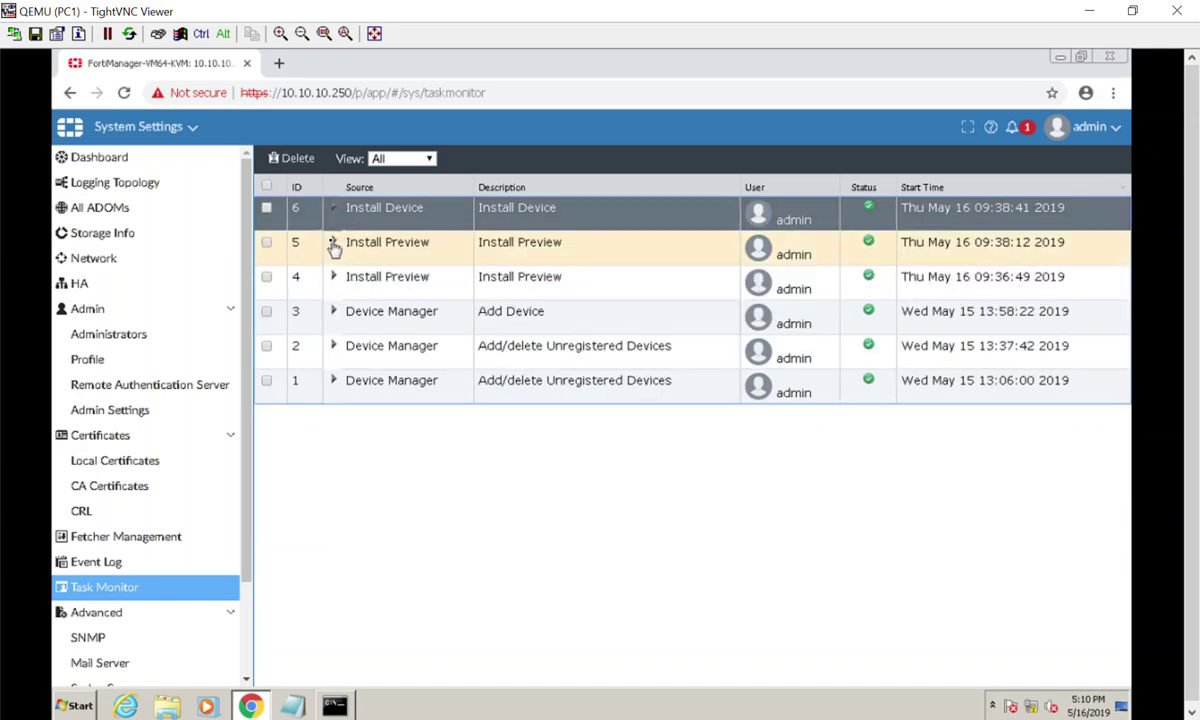
left_click(334, 243)
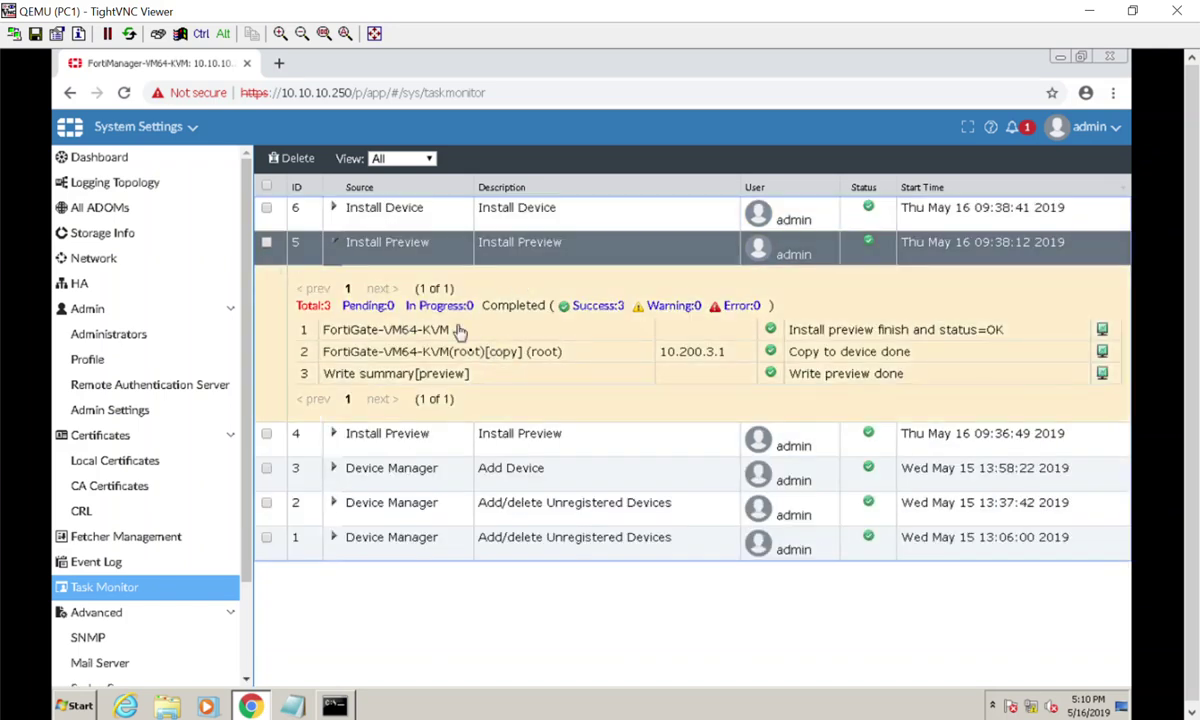
left_click(443, 378)
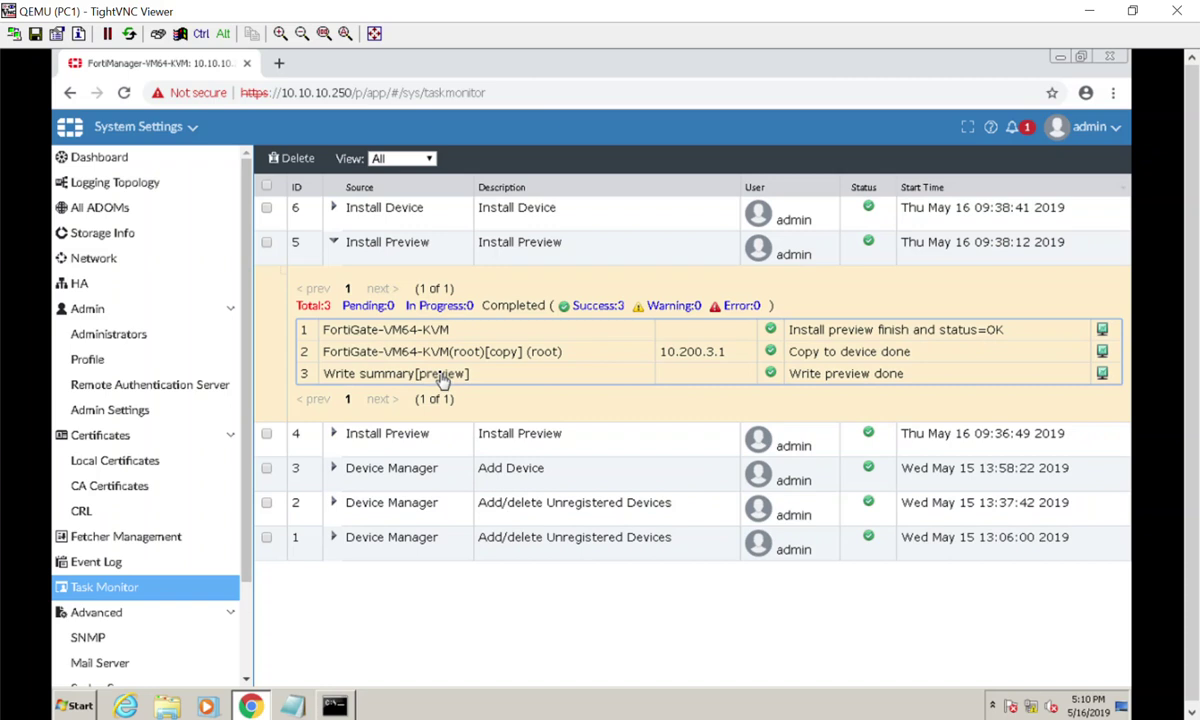
double_click(440, 375)
left_click(362, 372)
left_click(334, 242)
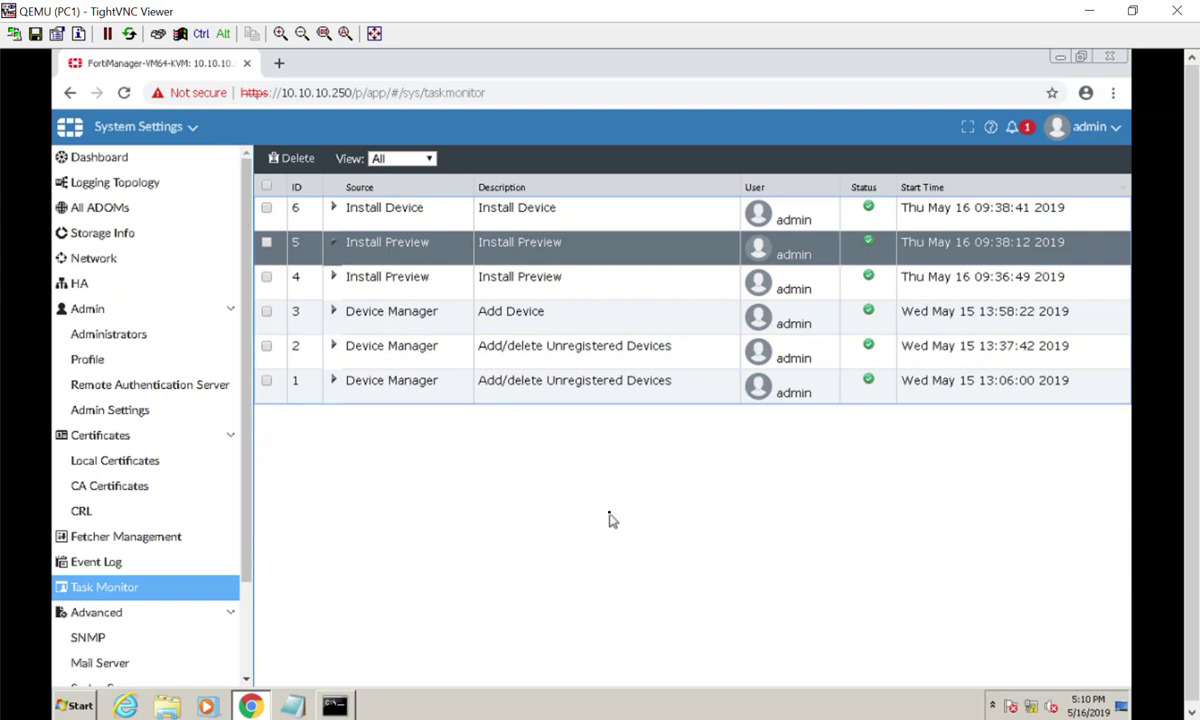
- Reopen Remote-FortiGate's dashboard and check its 2-revision history with the Changed Hostname comment
left_click(187, 130)
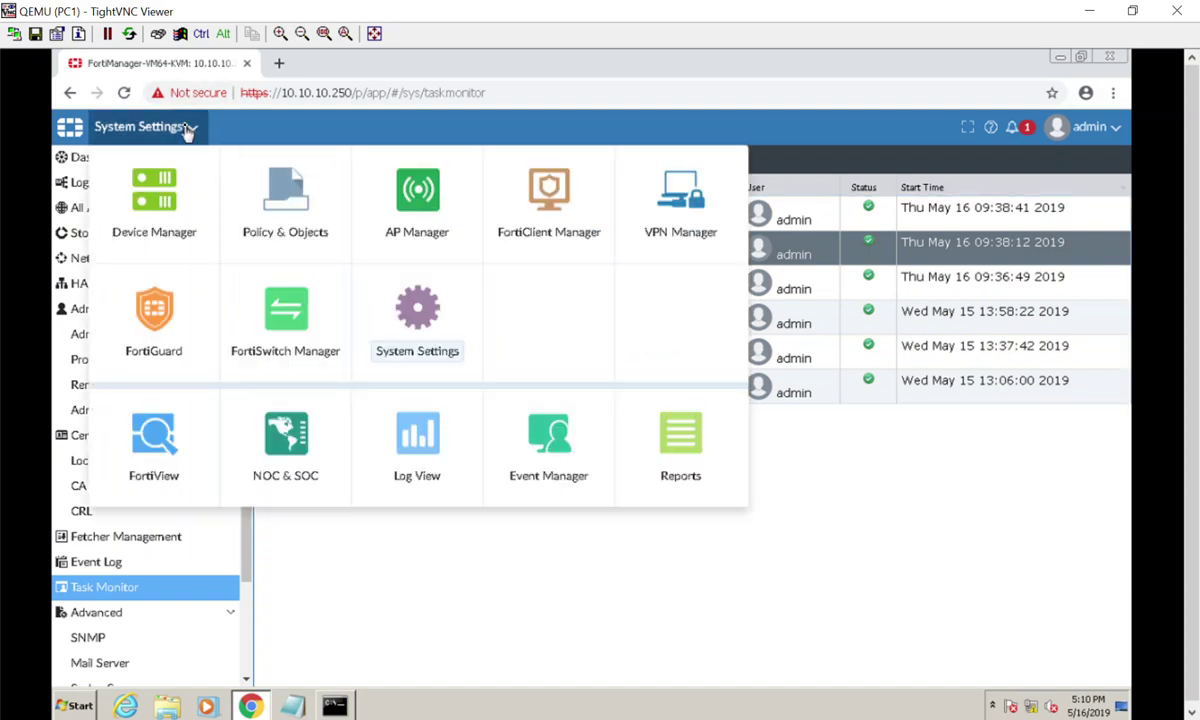
left_click(160, 196)
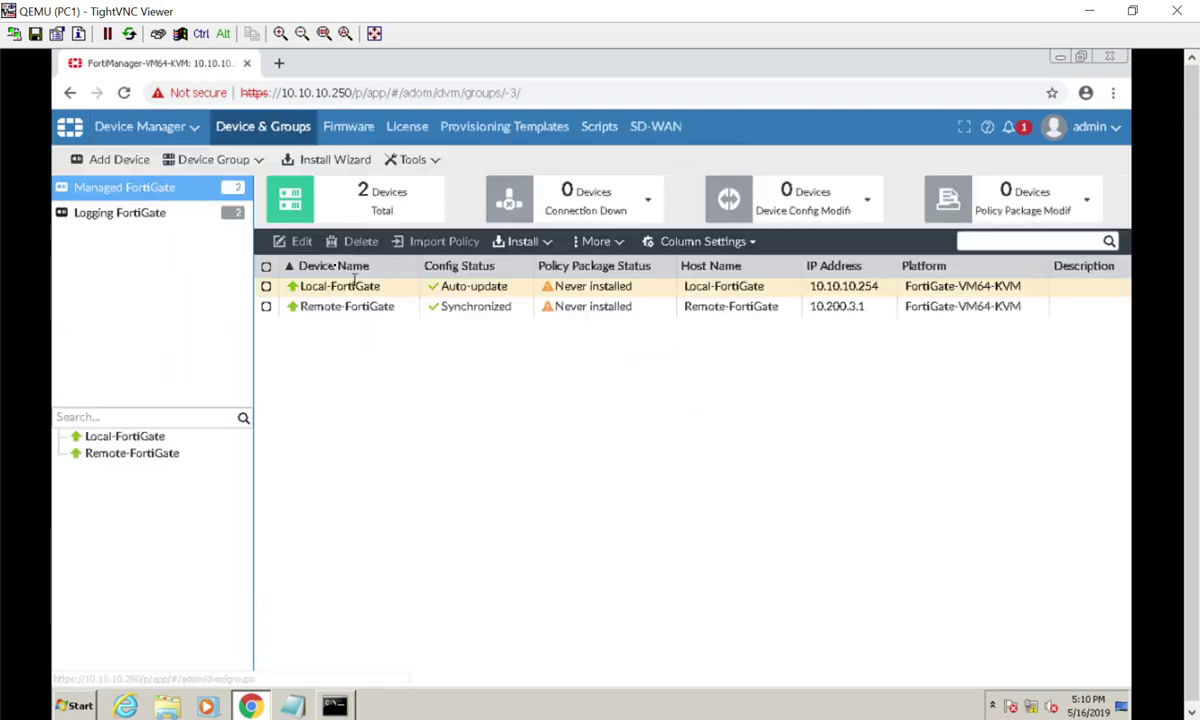
double_click(320, 306)
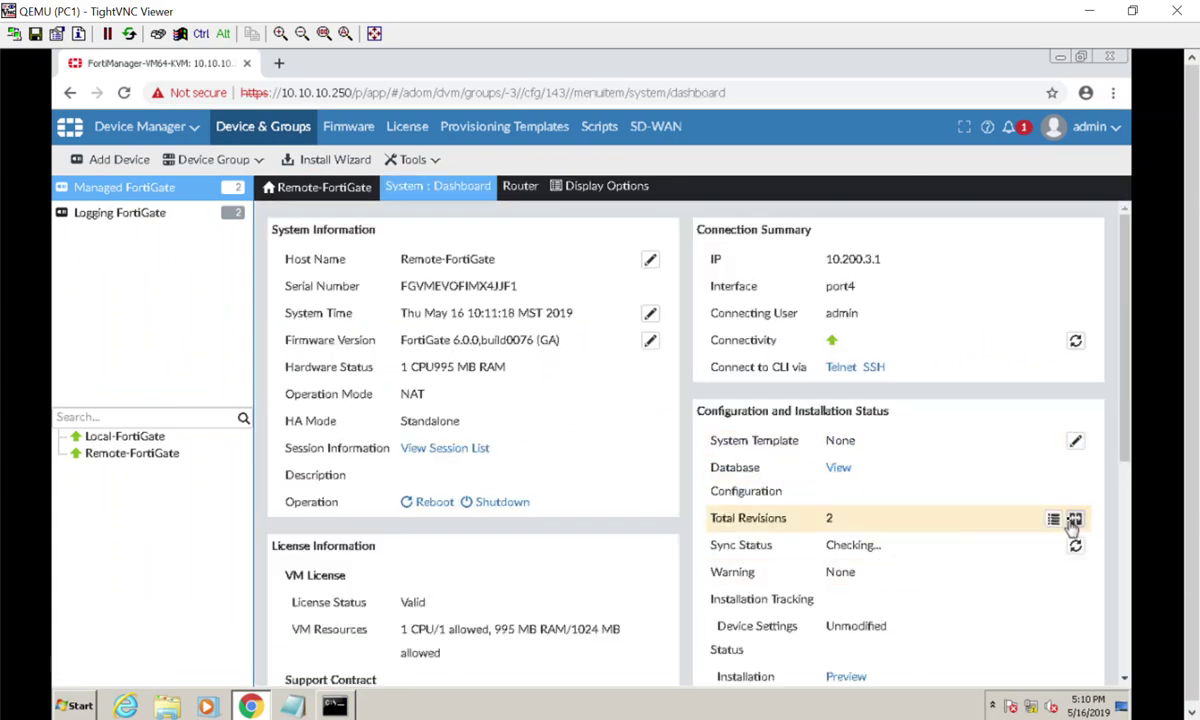
left_click(1054, 519)
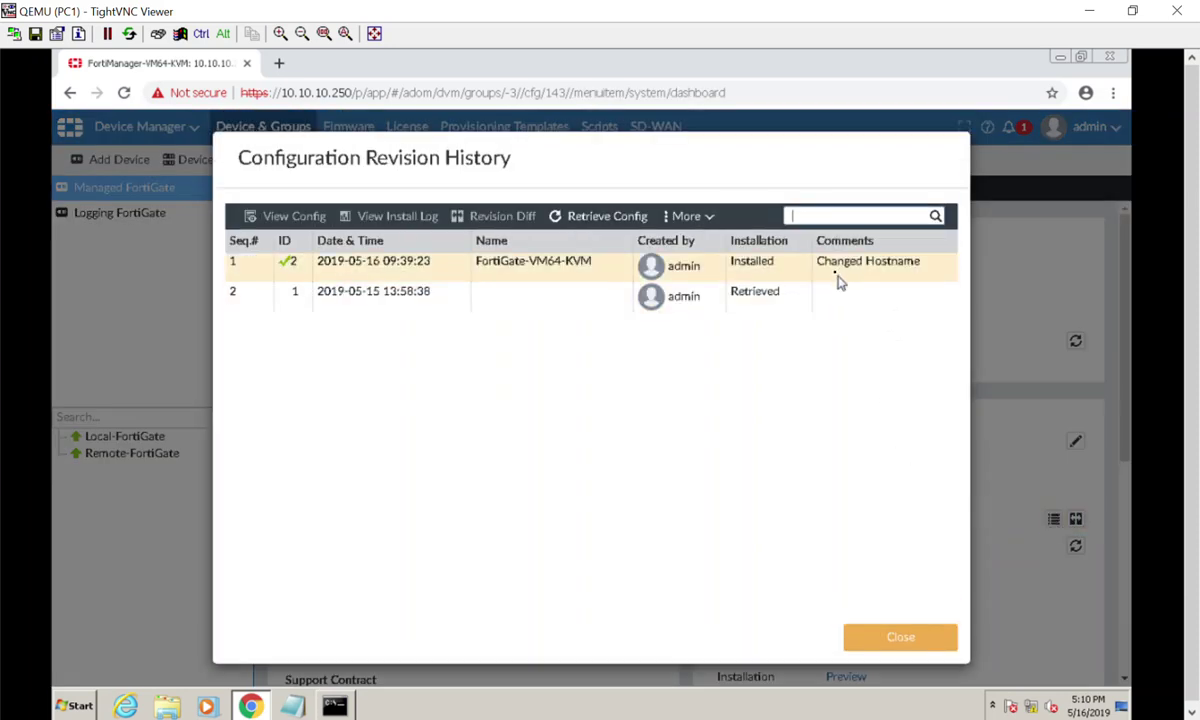
left_click(901, 638)
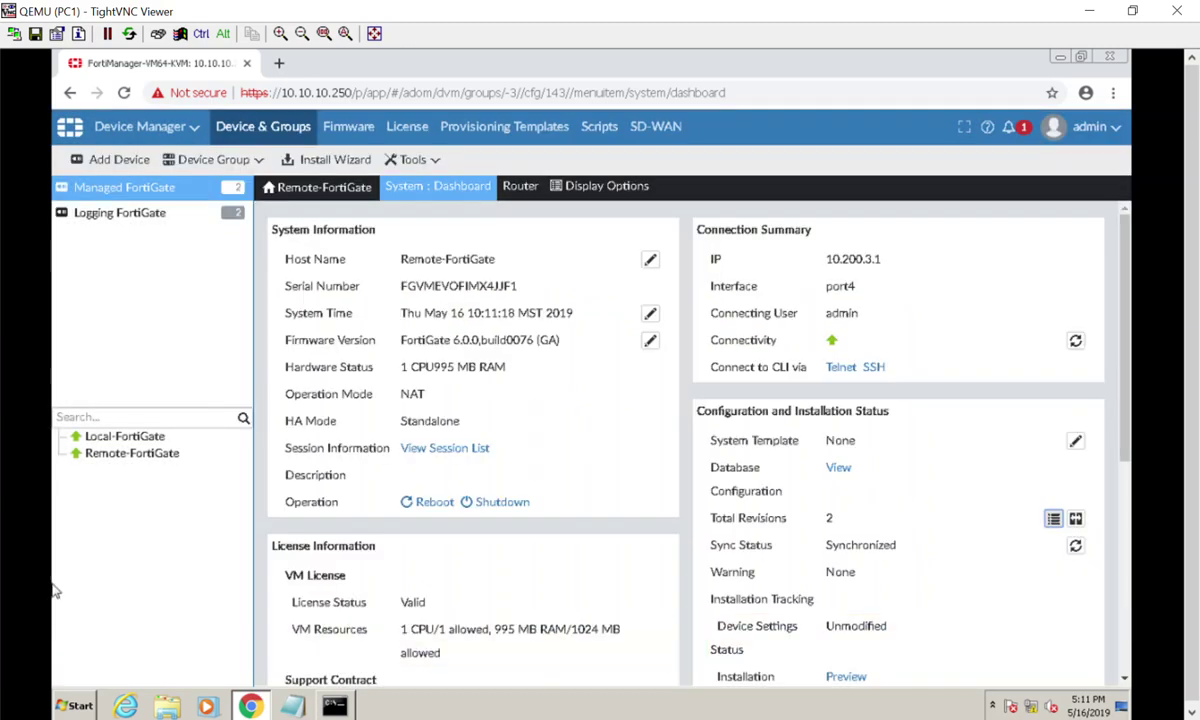